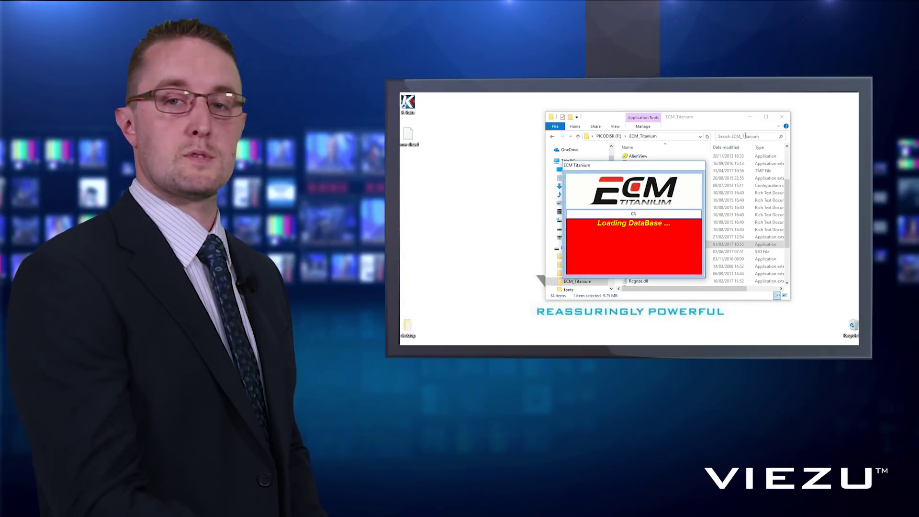
Load bmw diesel.ori from the Desktop as the original EPROM, accepting the already-registered warning.
left_click(750, 117)
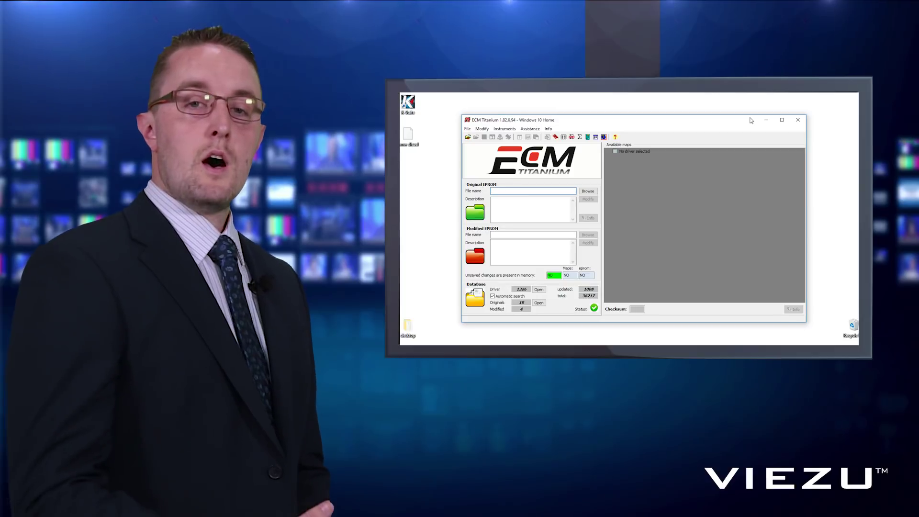
left_click(588, 191)
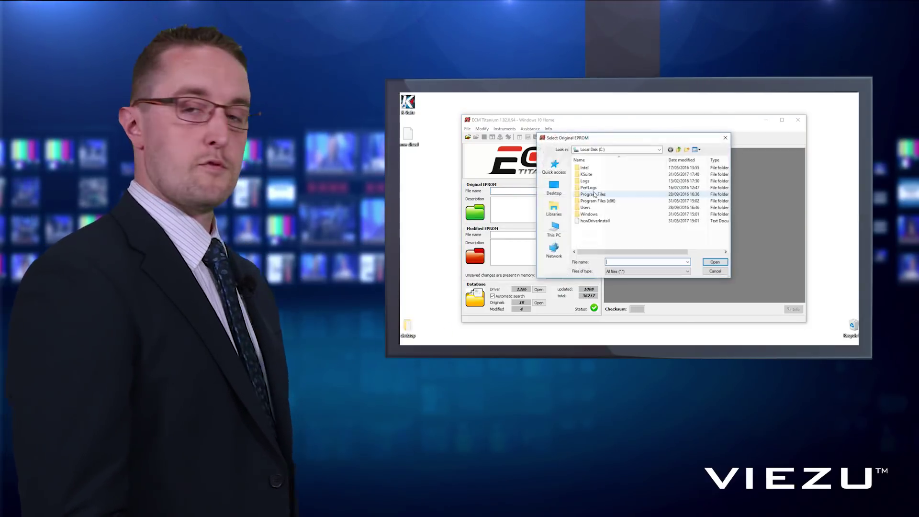
left_click(554, 188)
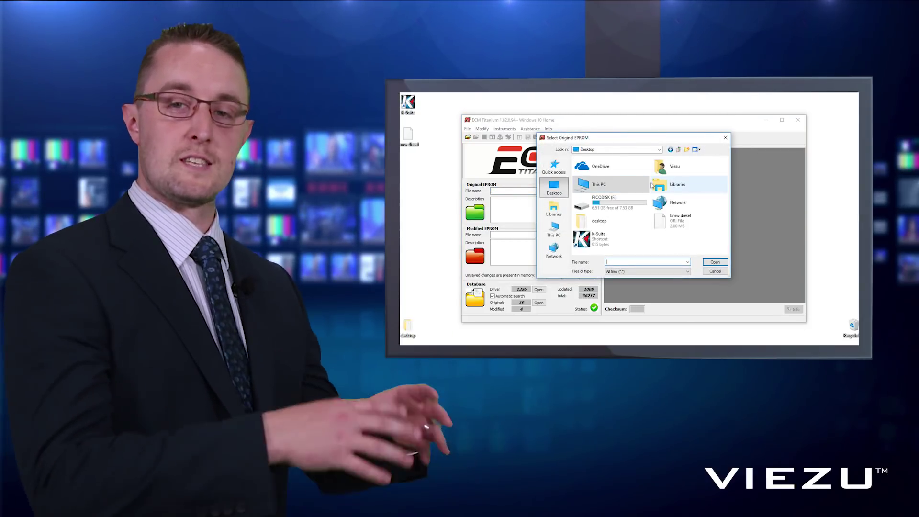
left_click(680, 220)
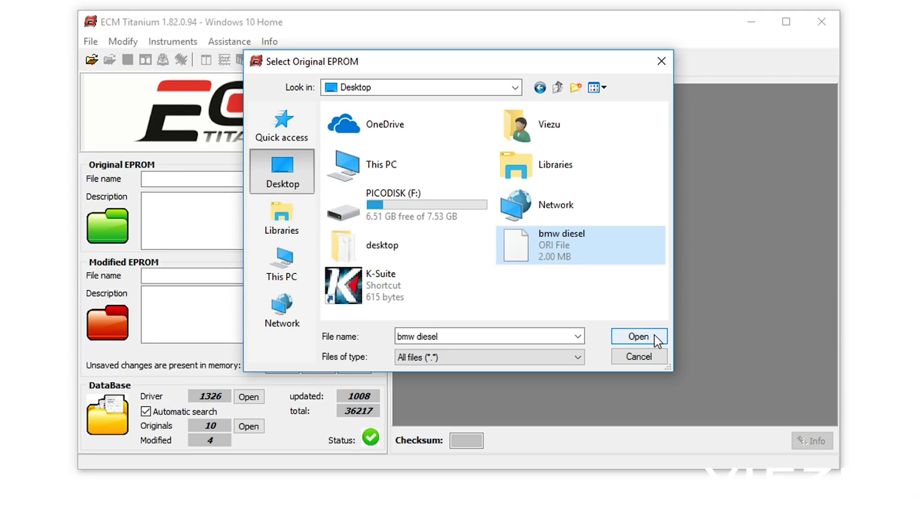
left_click(655, 335)
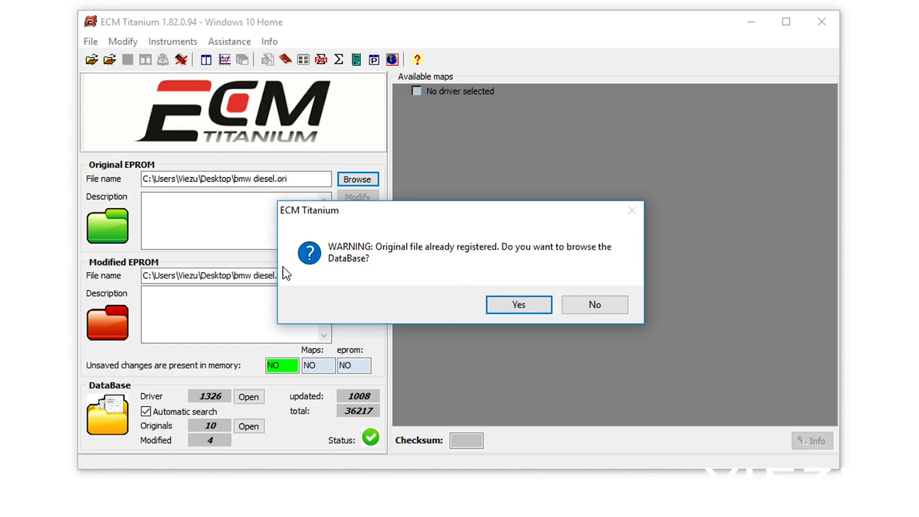
left_click(622, 306)
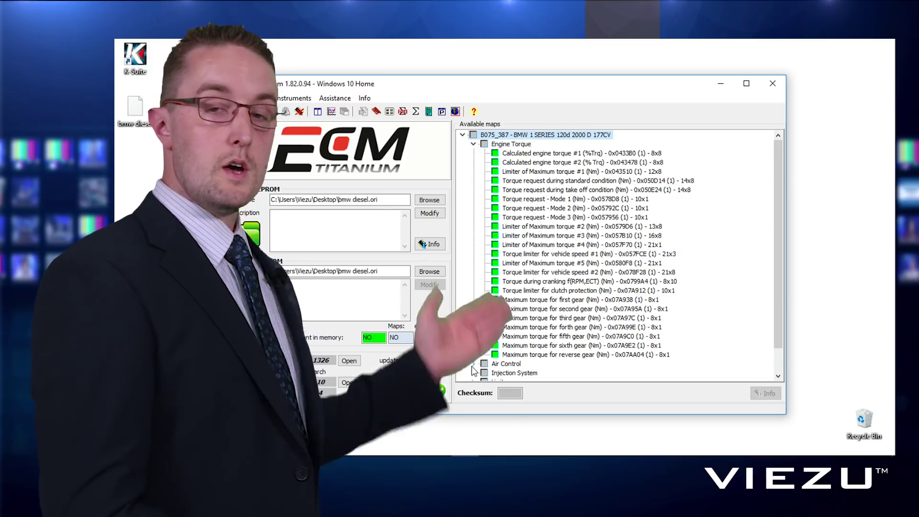
scroll(622, 287, "down", 4)
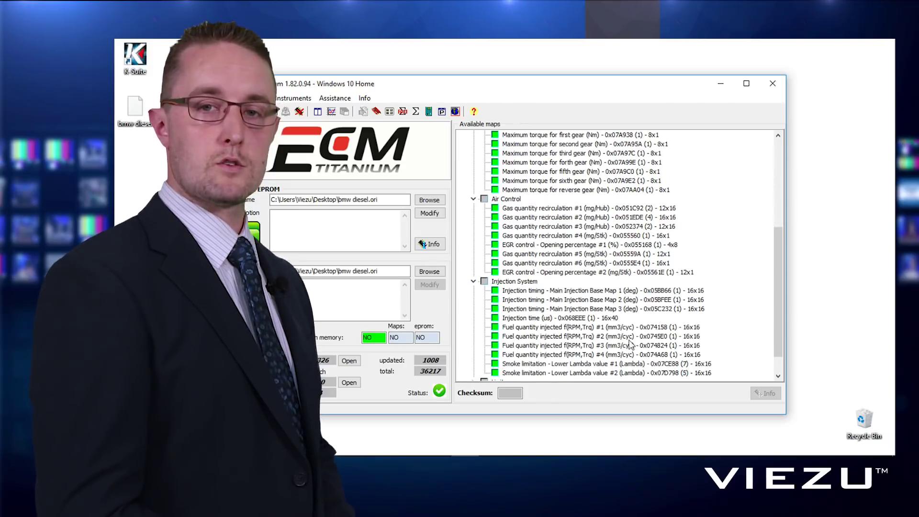
scroll(478, 335, "down", 1)
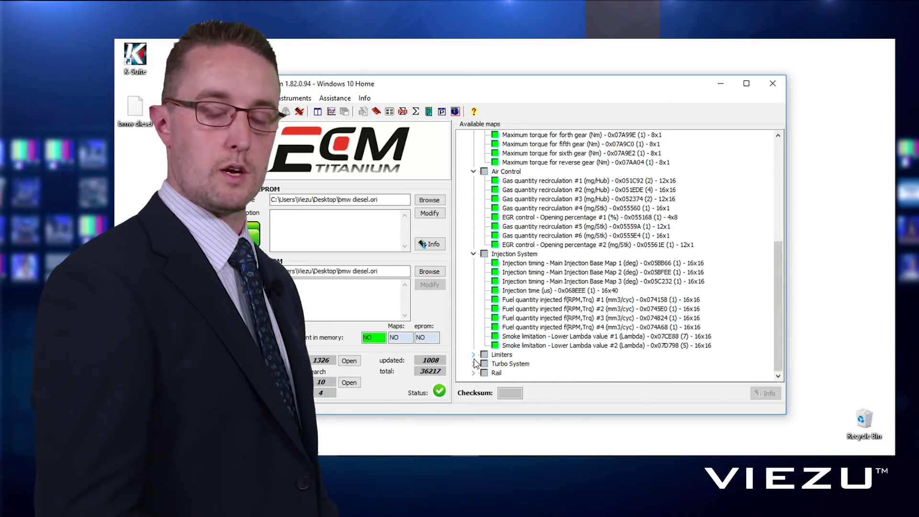
left_click(474, 373)
scroll(704, 374, "down", 9)
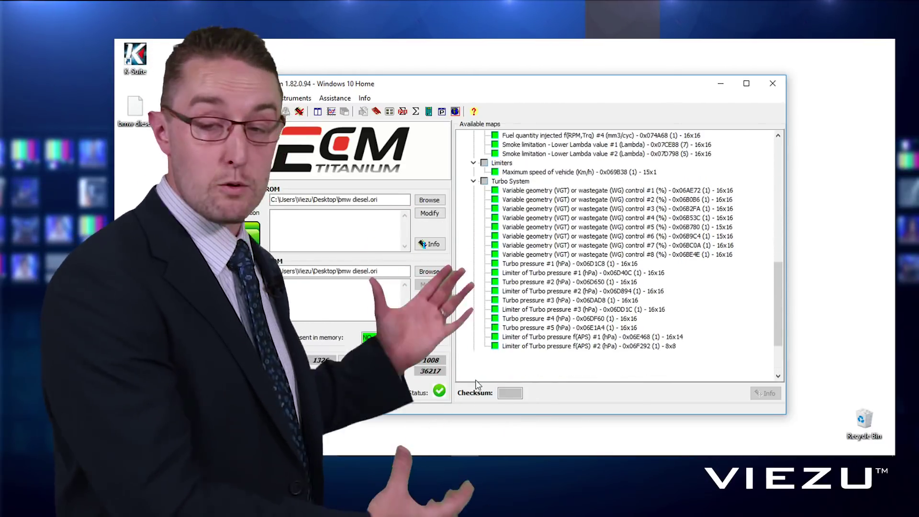
left_click_drag(780, 310, 754, 154)
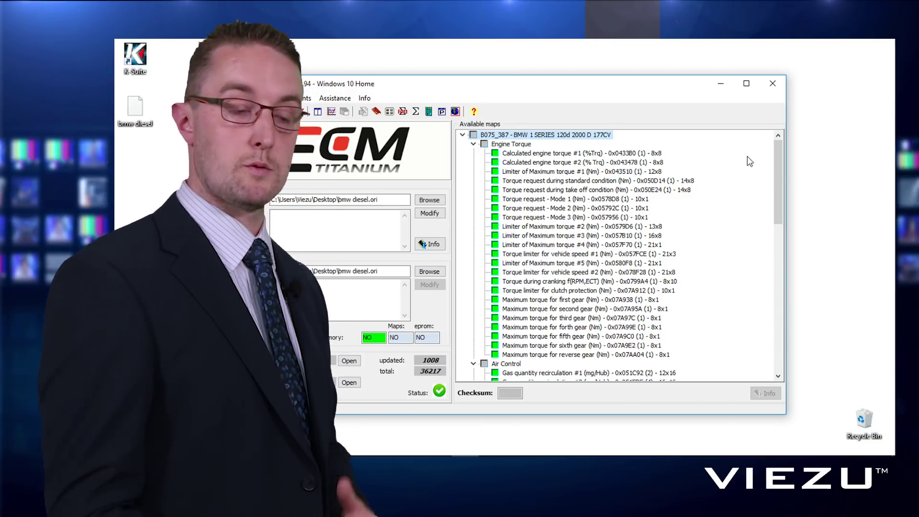
double_click(615, 181)
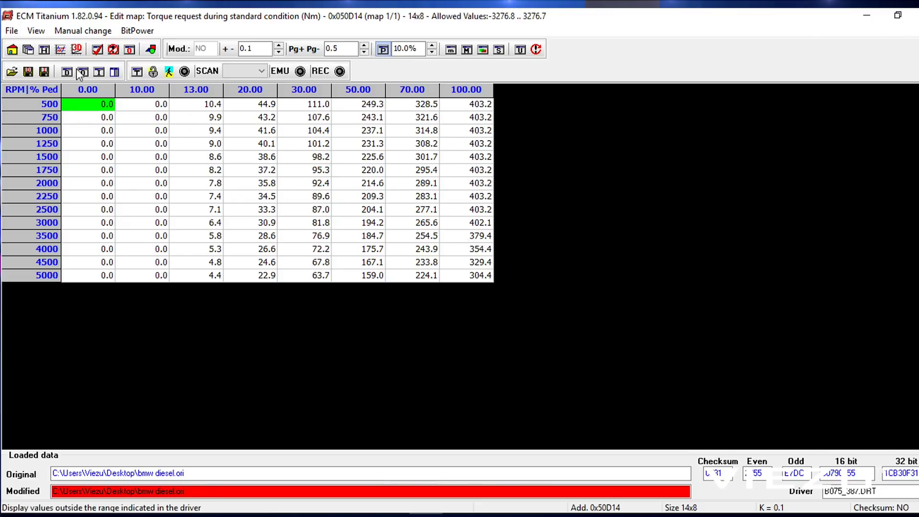
Show the Torque request during standard condition map as a graph.
left_click(60, 49)
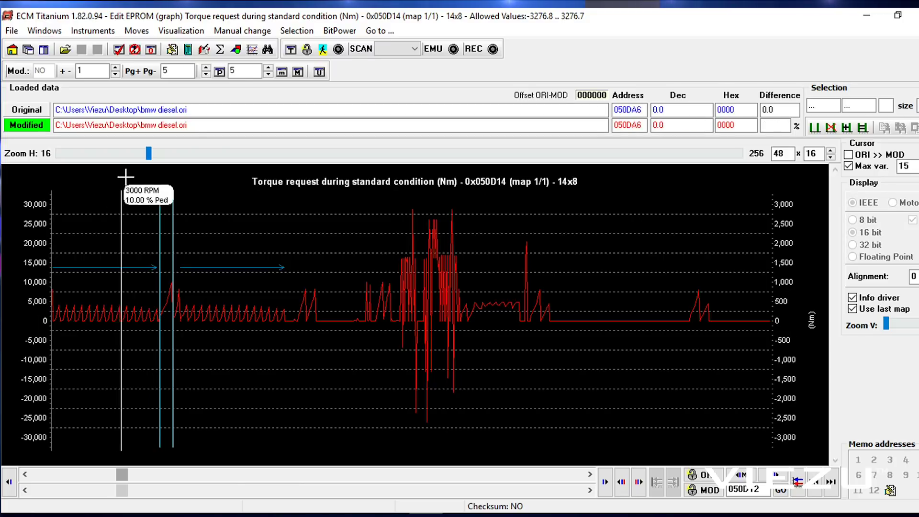
left_click_drag(148, 153, 97, 170)
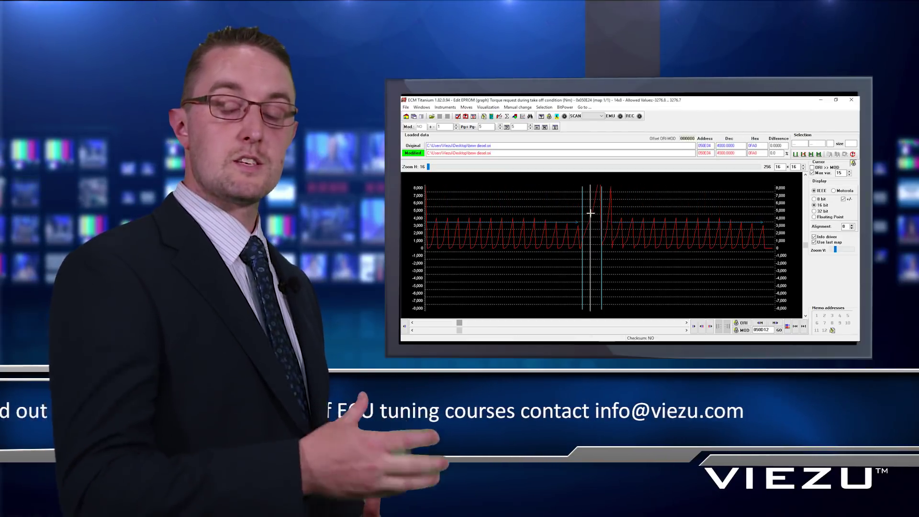
left_click(413, 217)
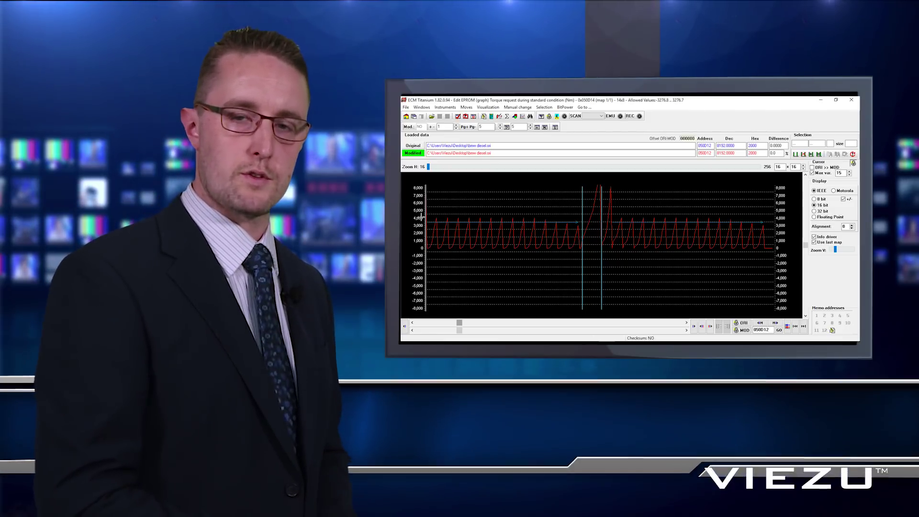
left_click(856, 100)
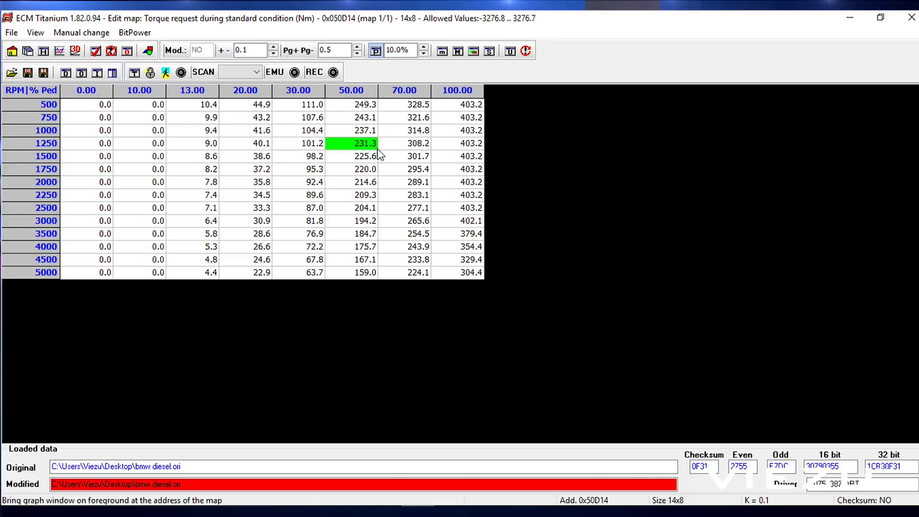
Set the 100% pedal cells from 3000 RPM down to 403.2 Nm, then reselect them.
left_click_drag(378, 148, 463, 272)
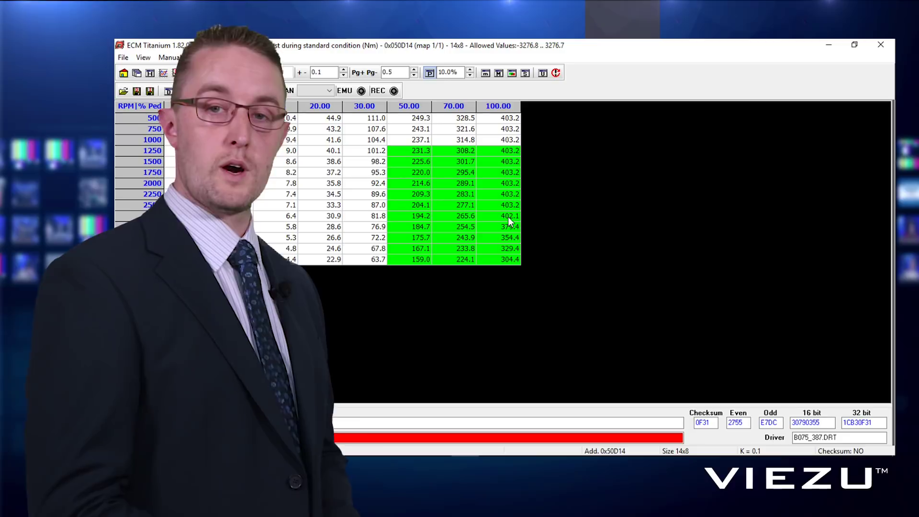
left_click_drag(508, 217, 513, 259)
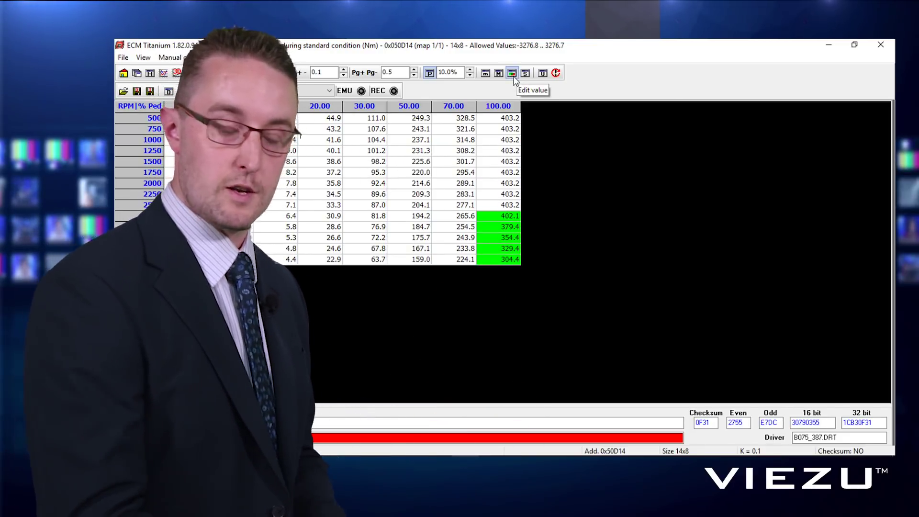
left_click(513, 74)
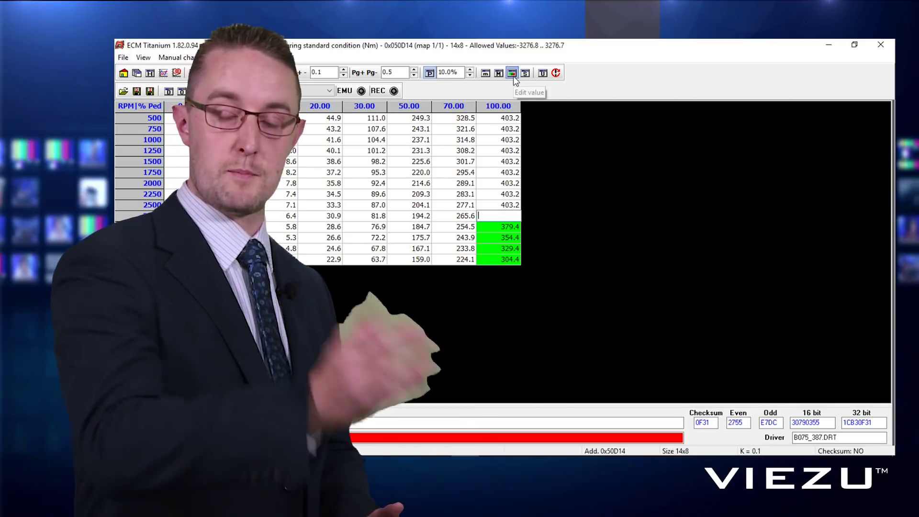
type("40")
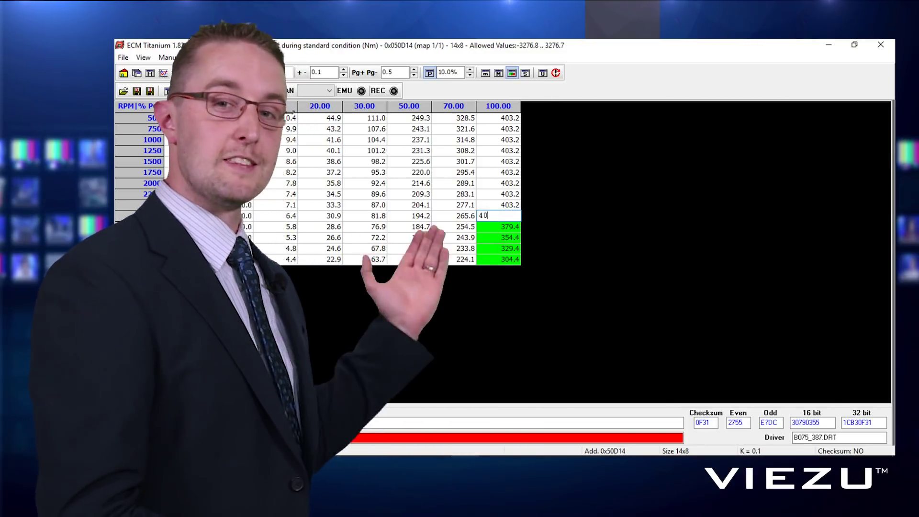
type("3.2")
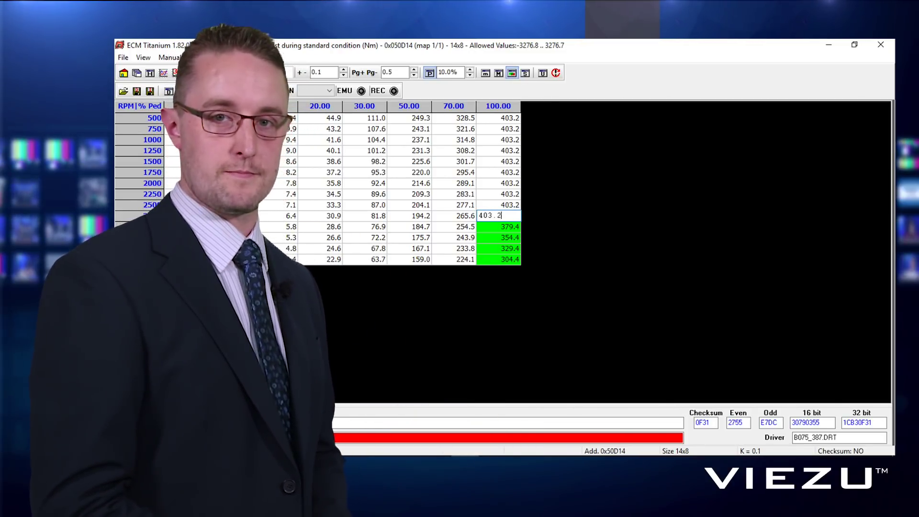
key("Return")
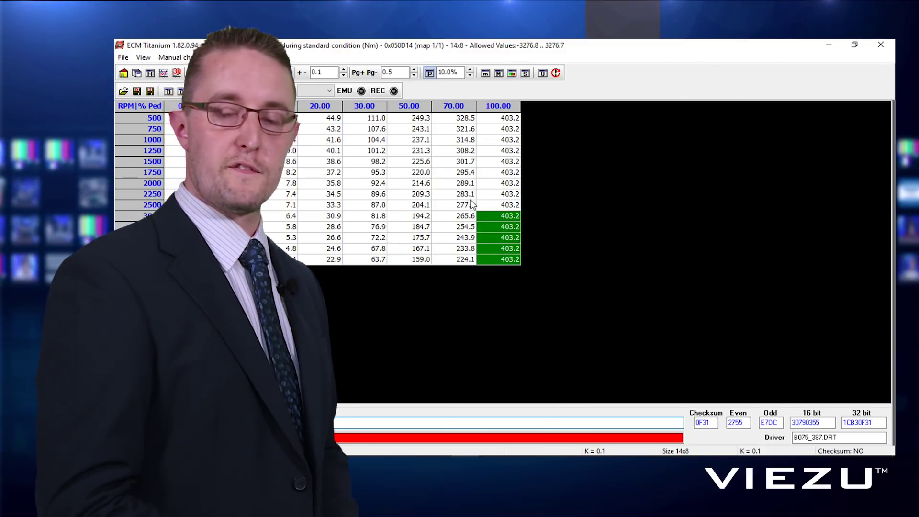
left_click(471, 199)
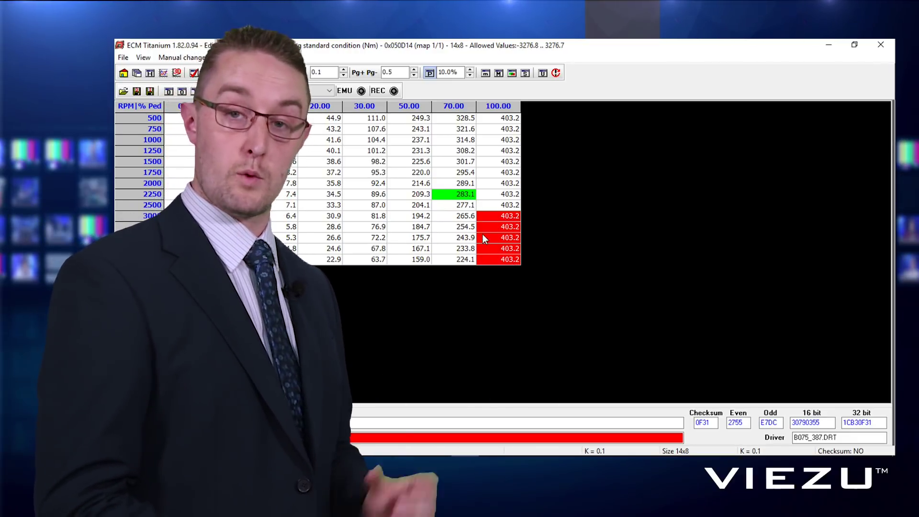
left_click_drag(454, 205, 511, 260)
left_click_drag(497, 217, 509, 256)
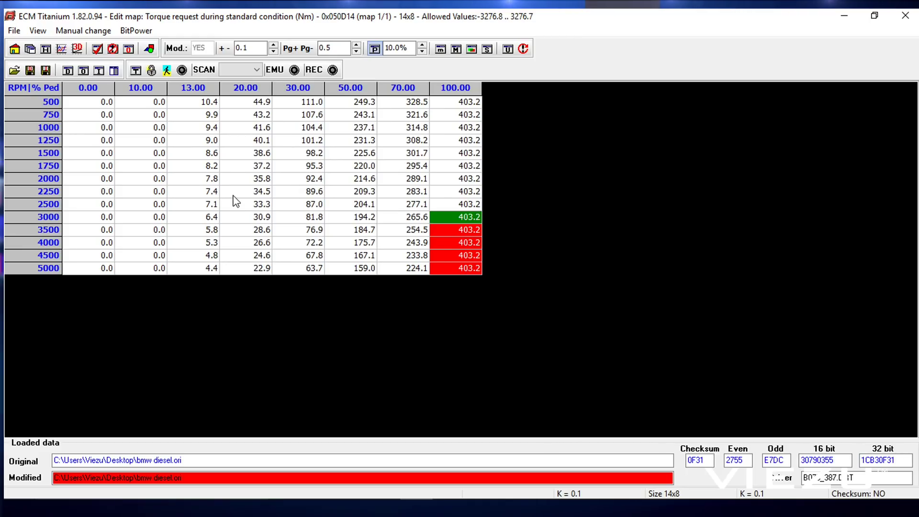
View the torque map as a 2D graph with enlarged vertical zoom and stretched width, then exit.
left_click(64, 54)
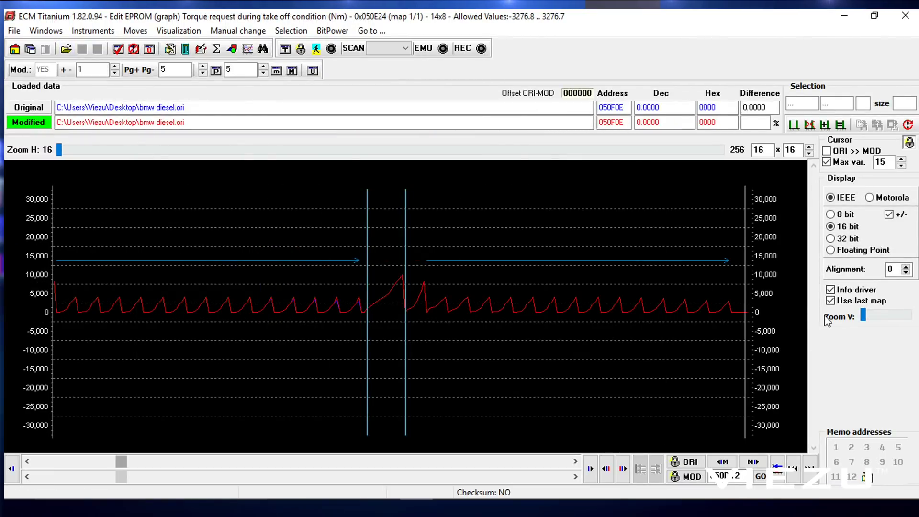
left_click_drag(865, 316, 875, 315)
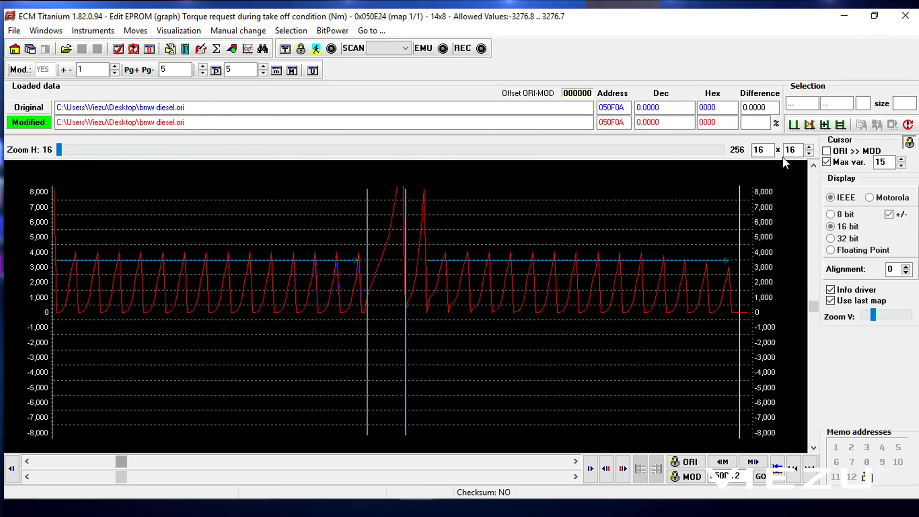
left_click(809, 153)
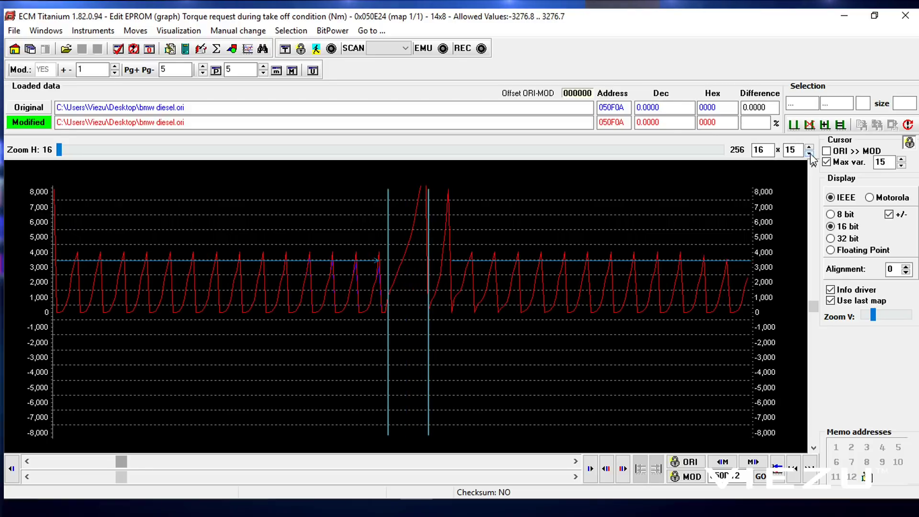
left_click(809, 153)
left_click(809, 153)
left_click(809, 153)
left_click(810, 153)
left_click(809, 153)
left_click(809, 154)
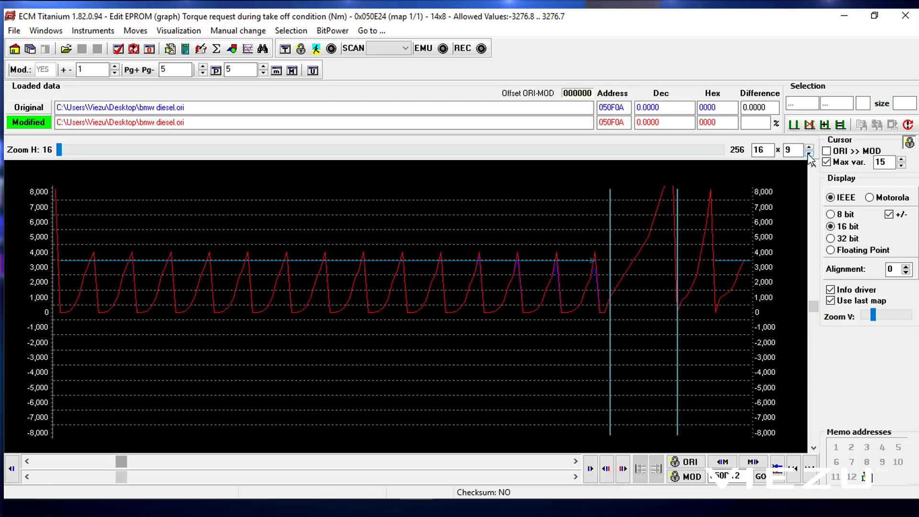
left_click(810, 154)
left_click(810, 154)
left_click(680, 247)
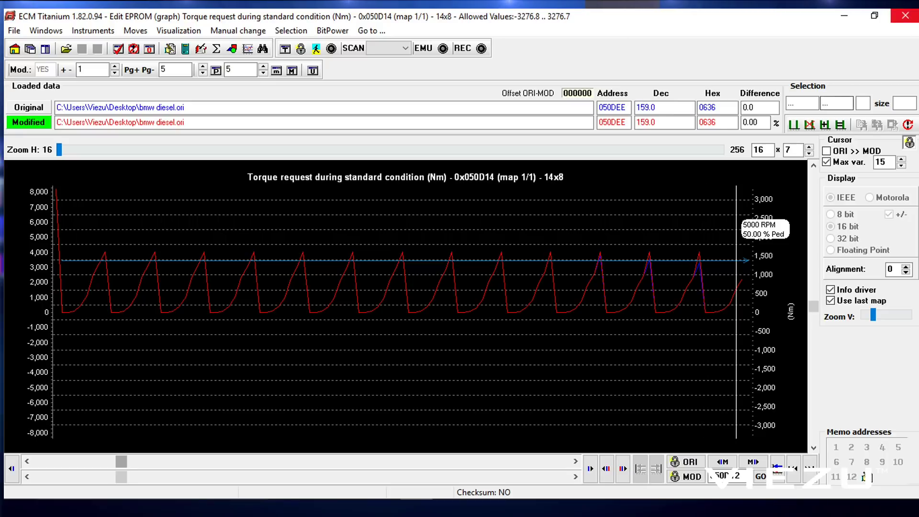
key("Escape")
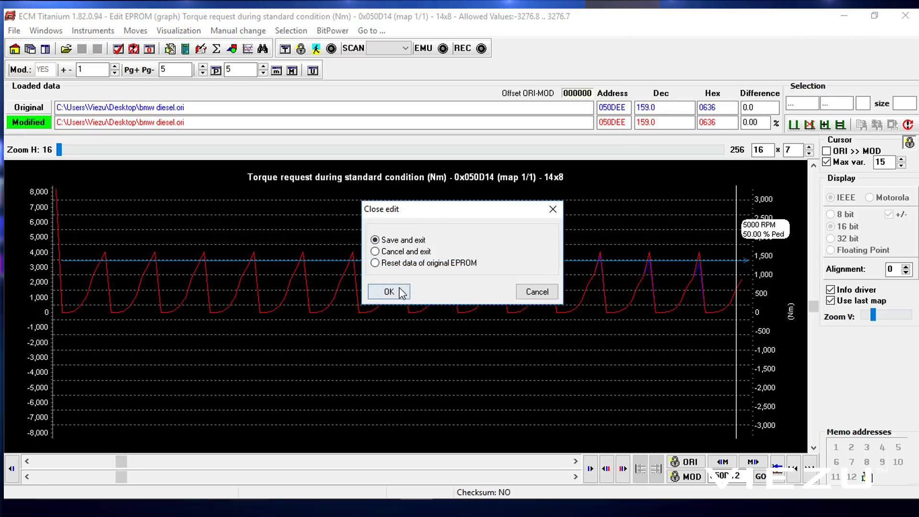
Keep the graph edits, then raise and lower the selected torque values by 10%.
left_click(400, 292)
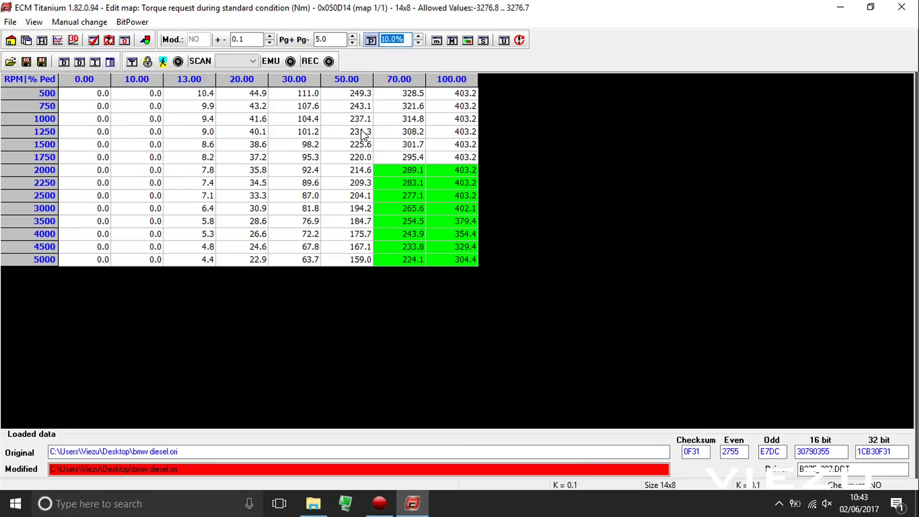
key("p")
key("p")
key("p")
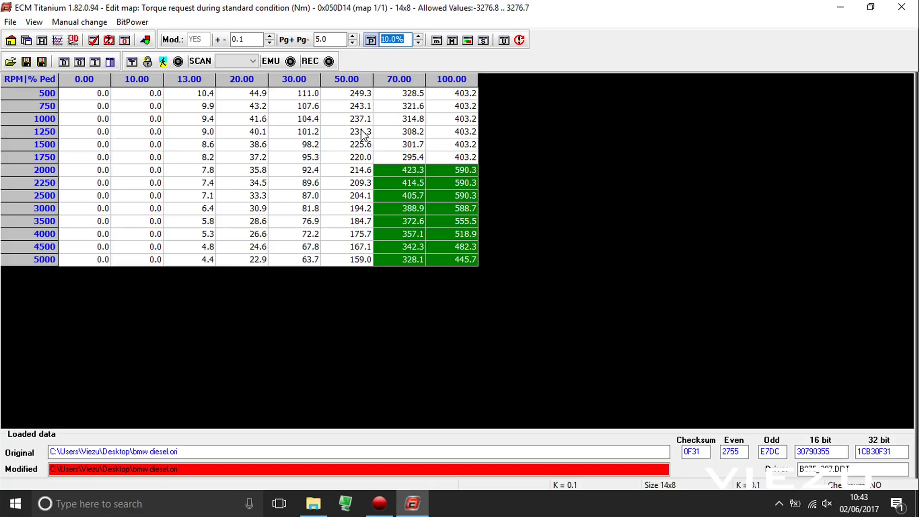
key("m")
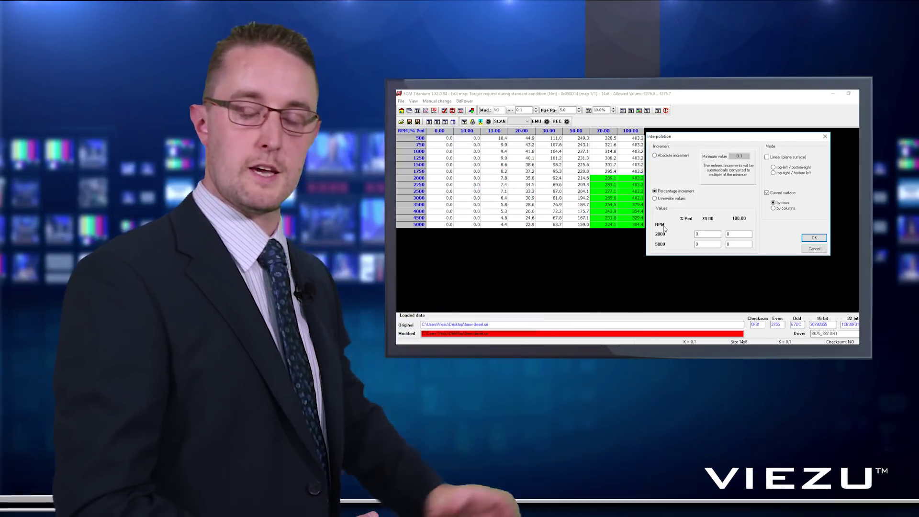
Enter interpolation increments 10.0, 10.0 and 10 as absolute amounts, then close the map editor.
key("Tab")
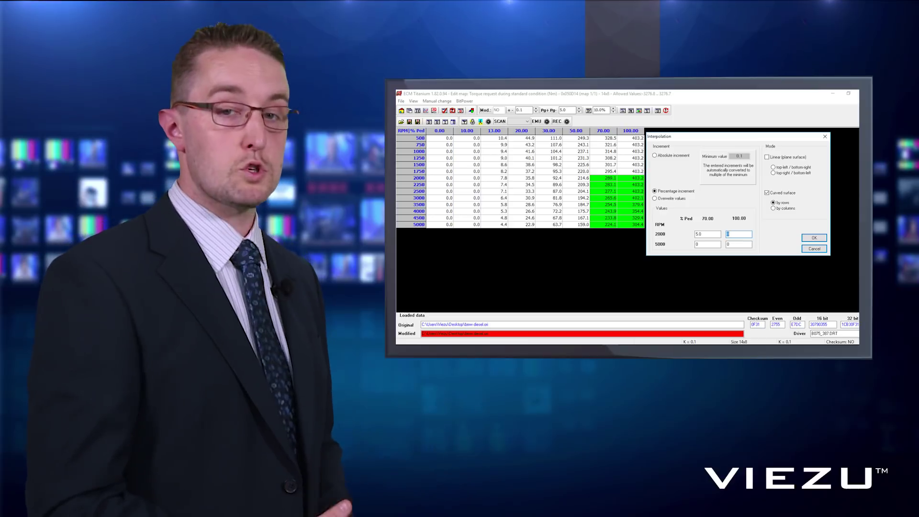
type("10.0")
key("Tab")
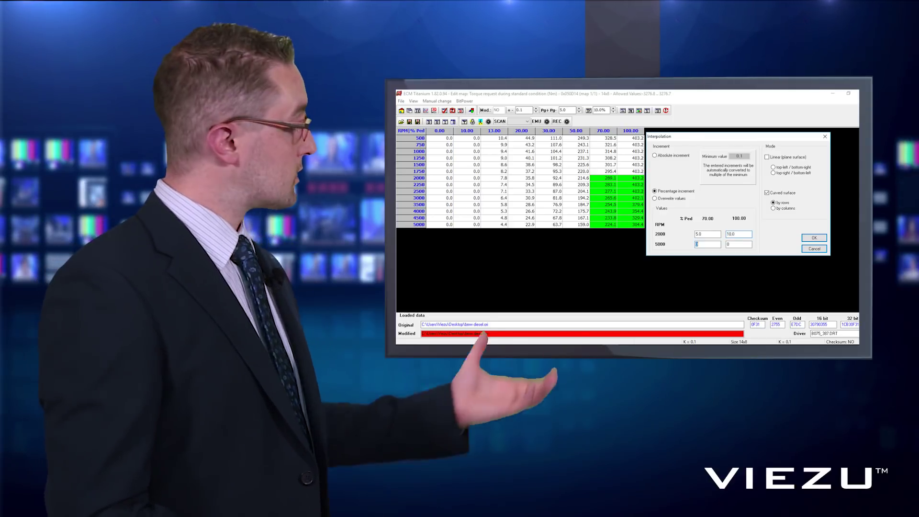
type("10.0")
key("Tab")
type("10")
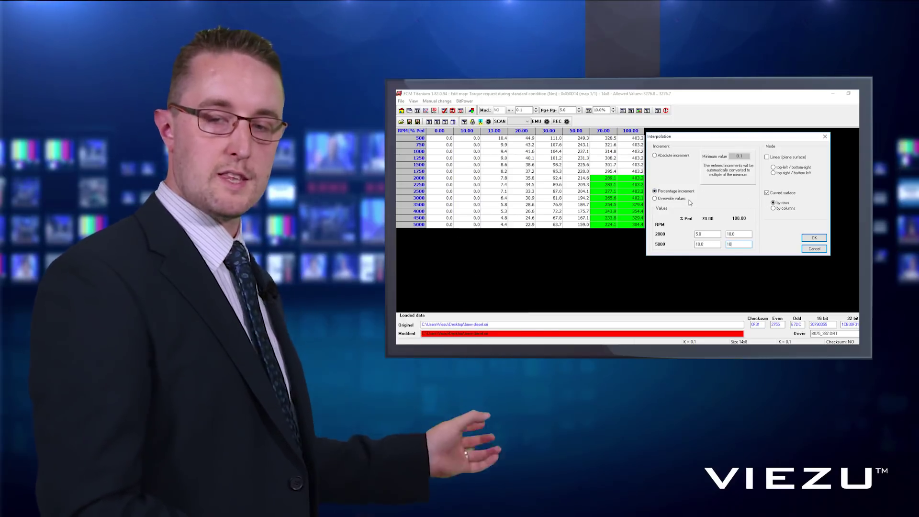
left_click(675, 155)
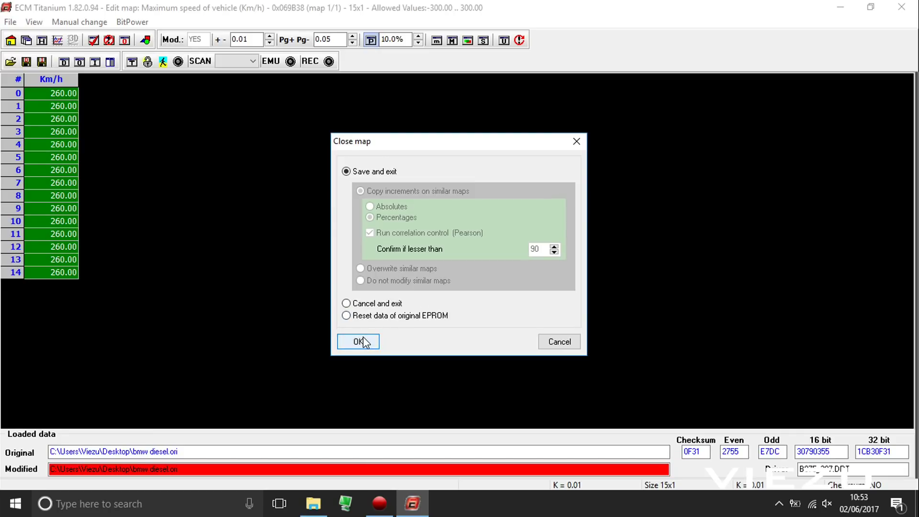
left_click(359, 342)
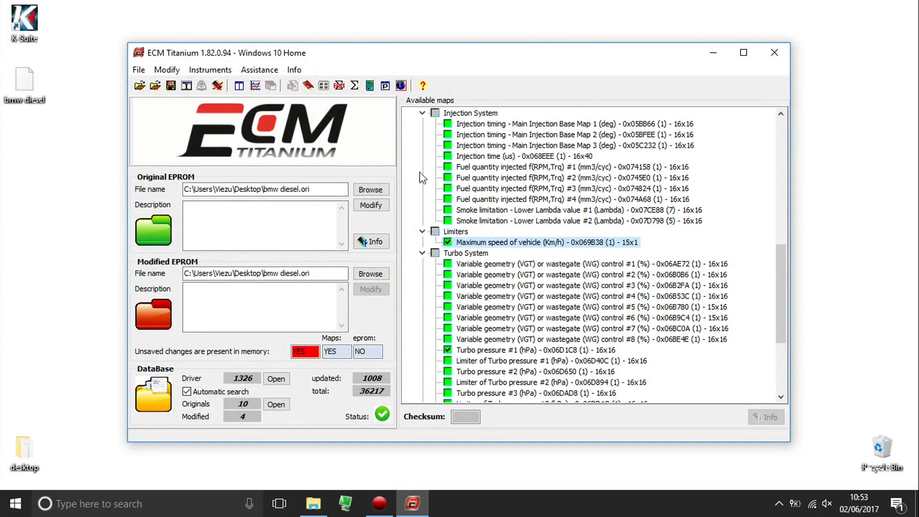
Export the modified EPROM to the Desktop without registering it in the database.
left_click(171, 85)
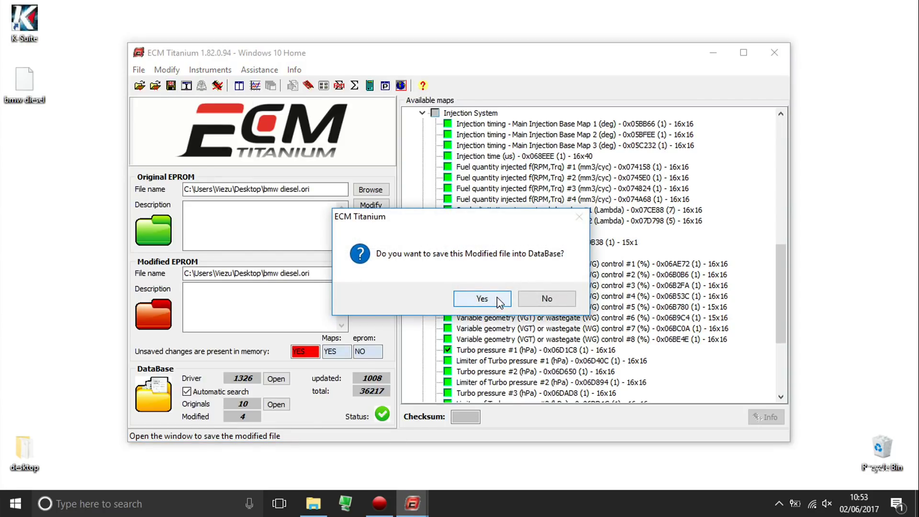
left_click(498, 299)
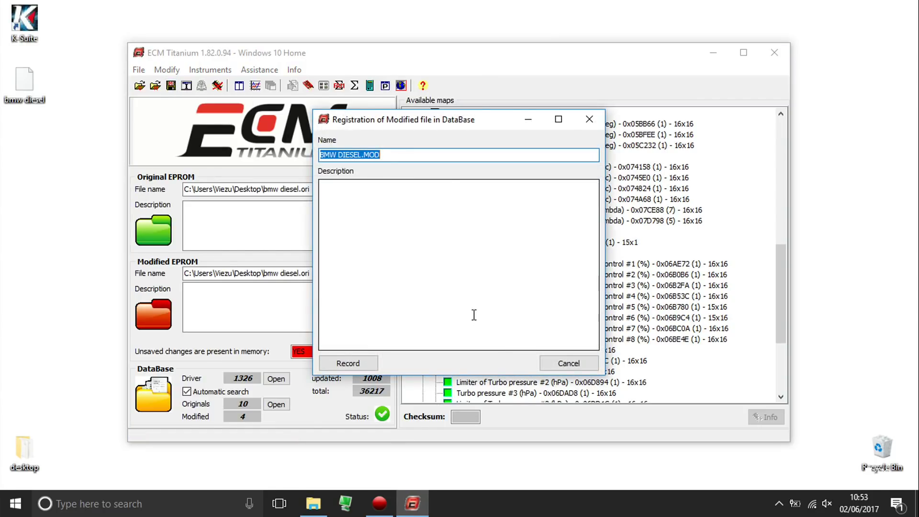
left_click(584, 365)
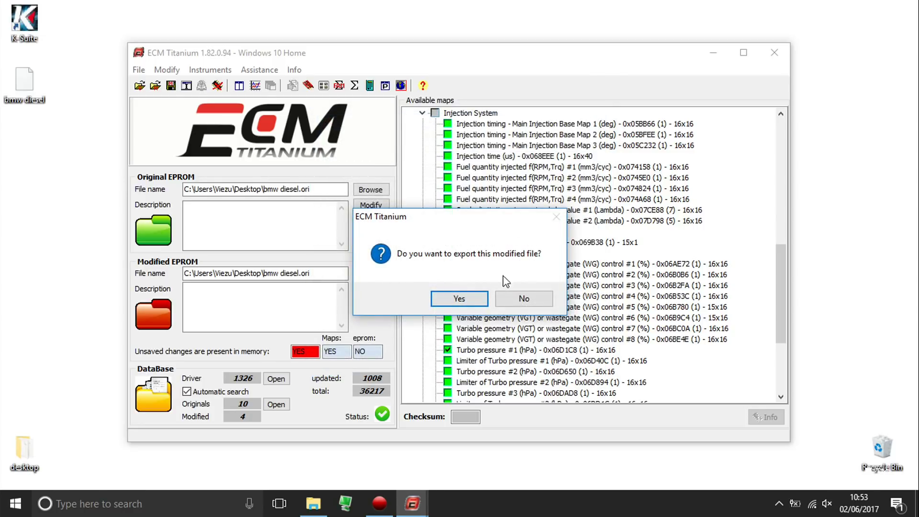
left_click(481, 299)
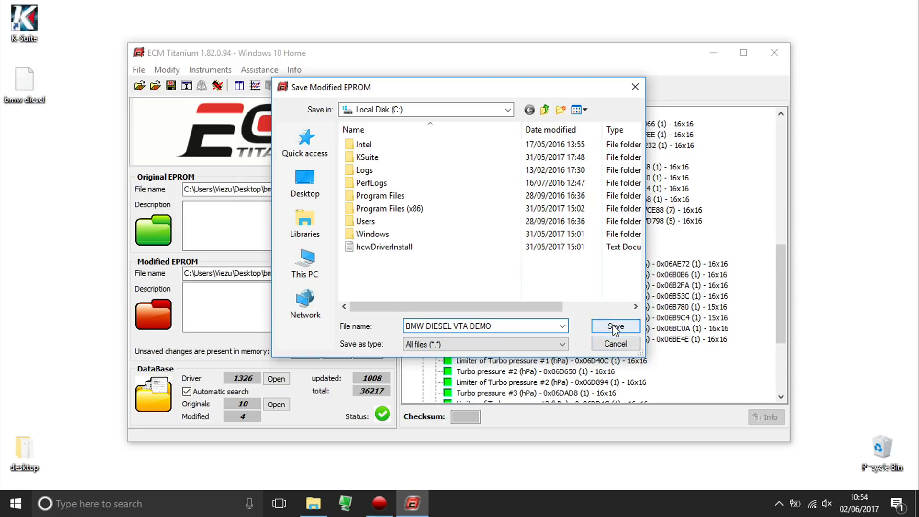
left_click(305, 184)
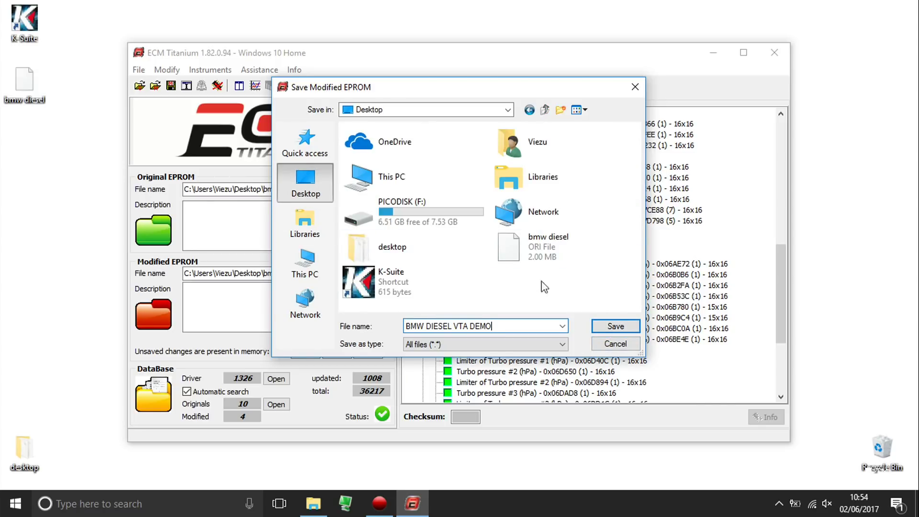
left_click(616, 326)
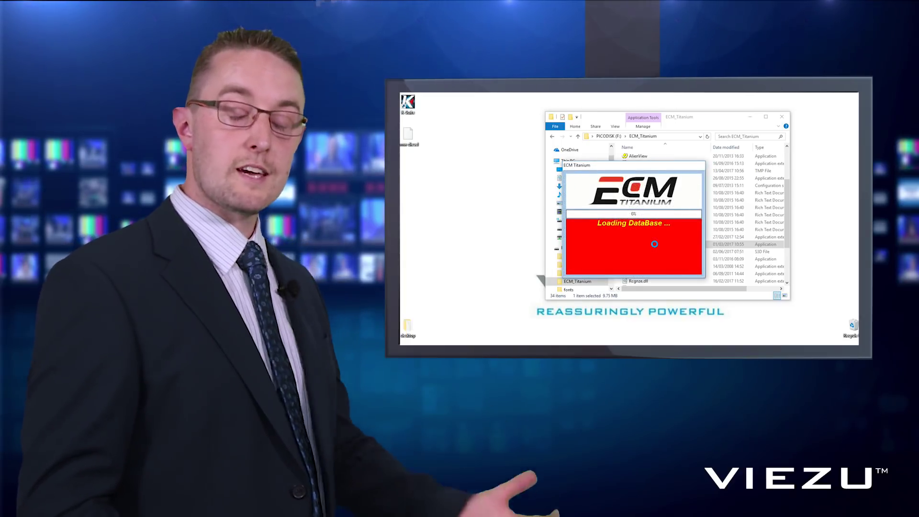
Minimise the Explorer window while ECM Titanium reloads its database.
left_click(751, 118)
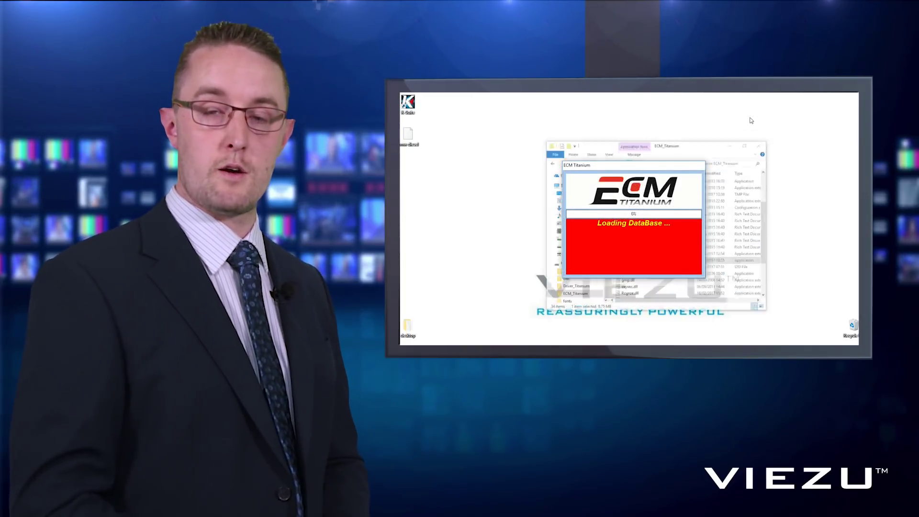